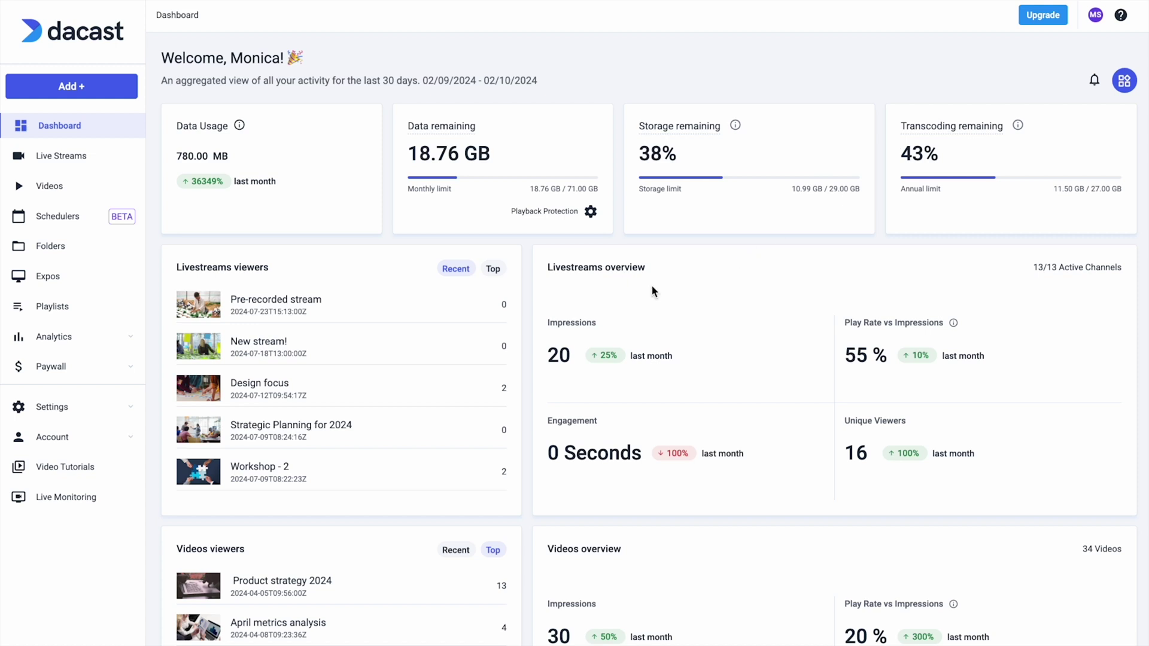
# Scroll down and open the Add + menu listing Video, Live Stream, Expo and Playlist
pyautogui.scroll(-4, 652, 291)
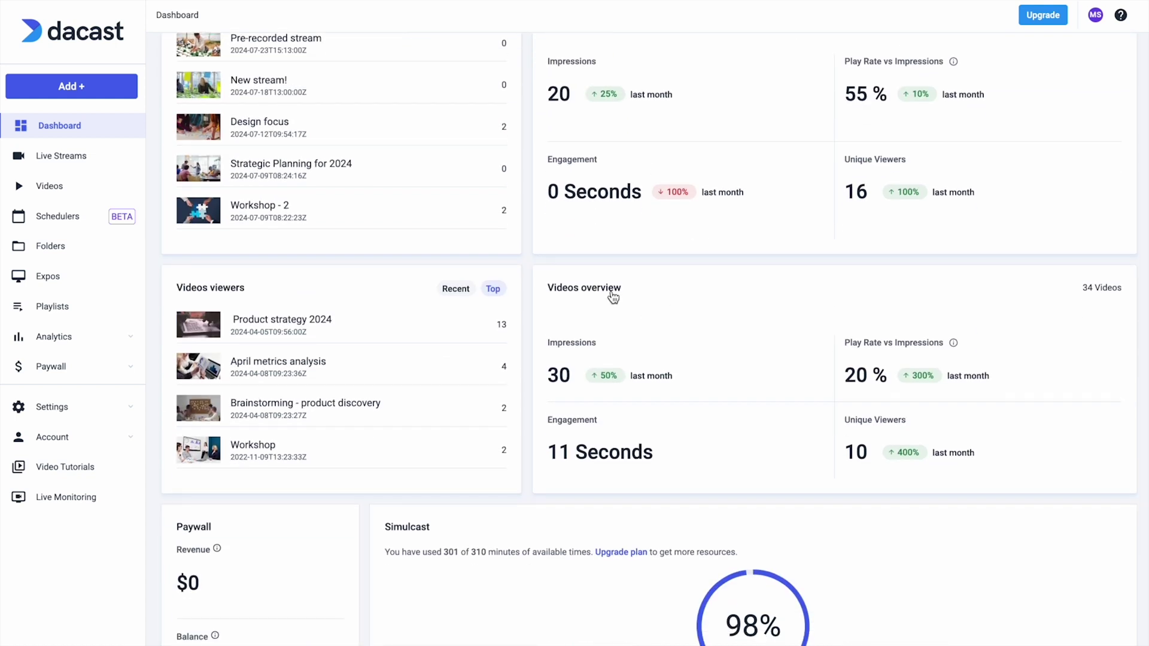
pyautogui.scroll(-1, 601, 343)
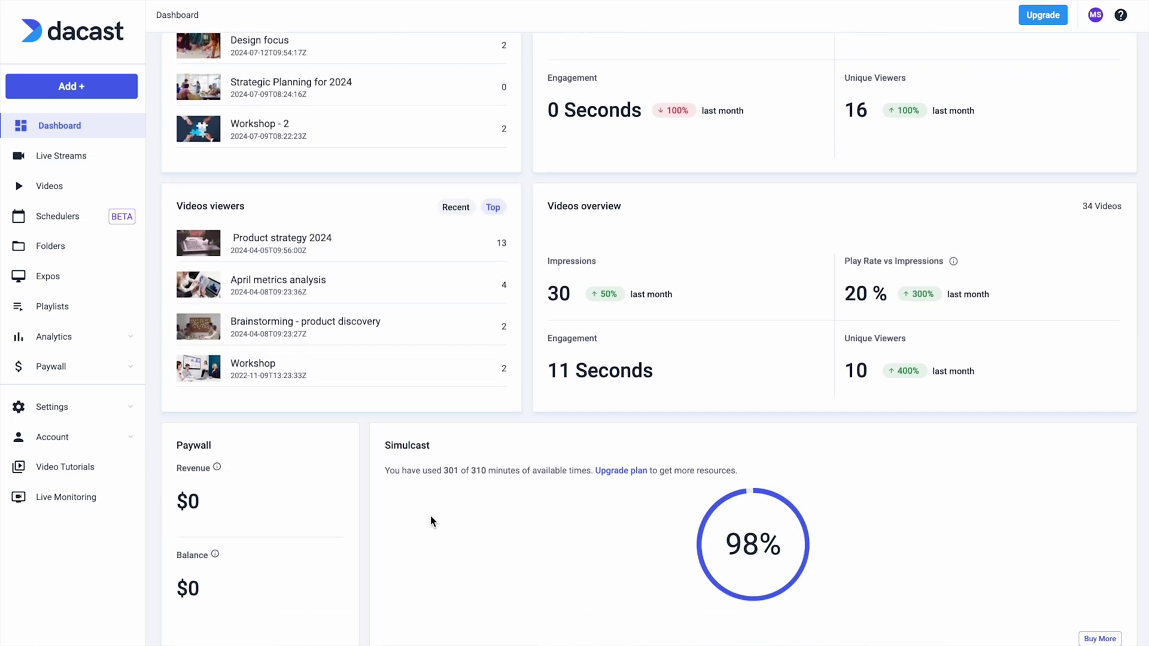
pyautogui.scroll(-3, 429, 516)
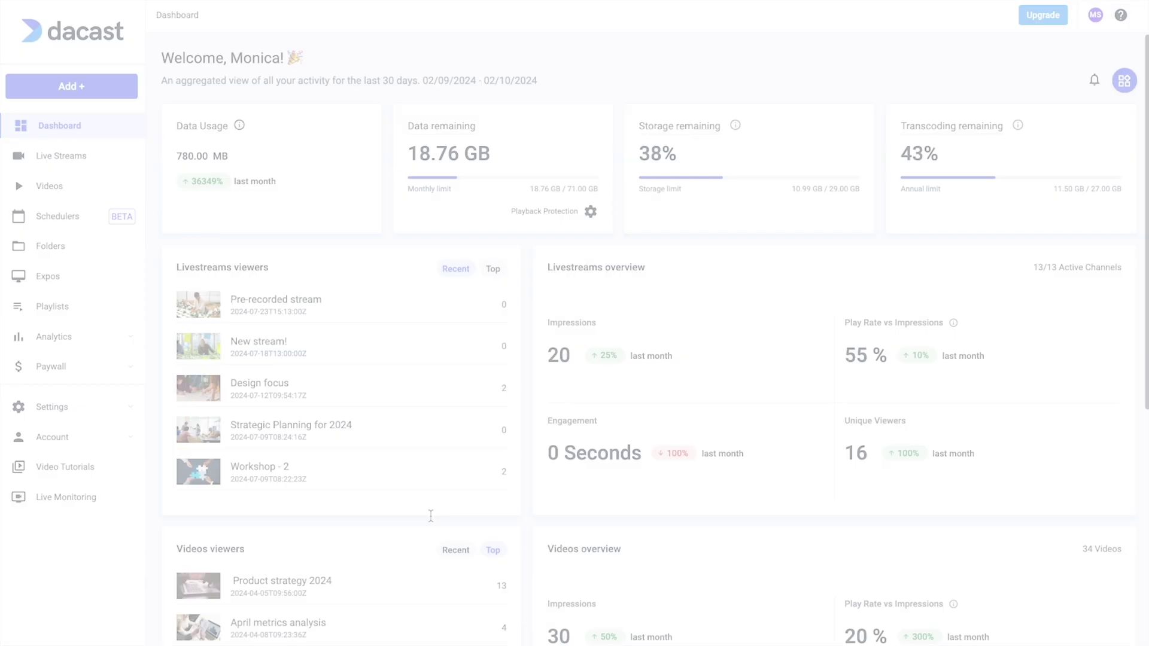
pyautogui.click(127, 95)
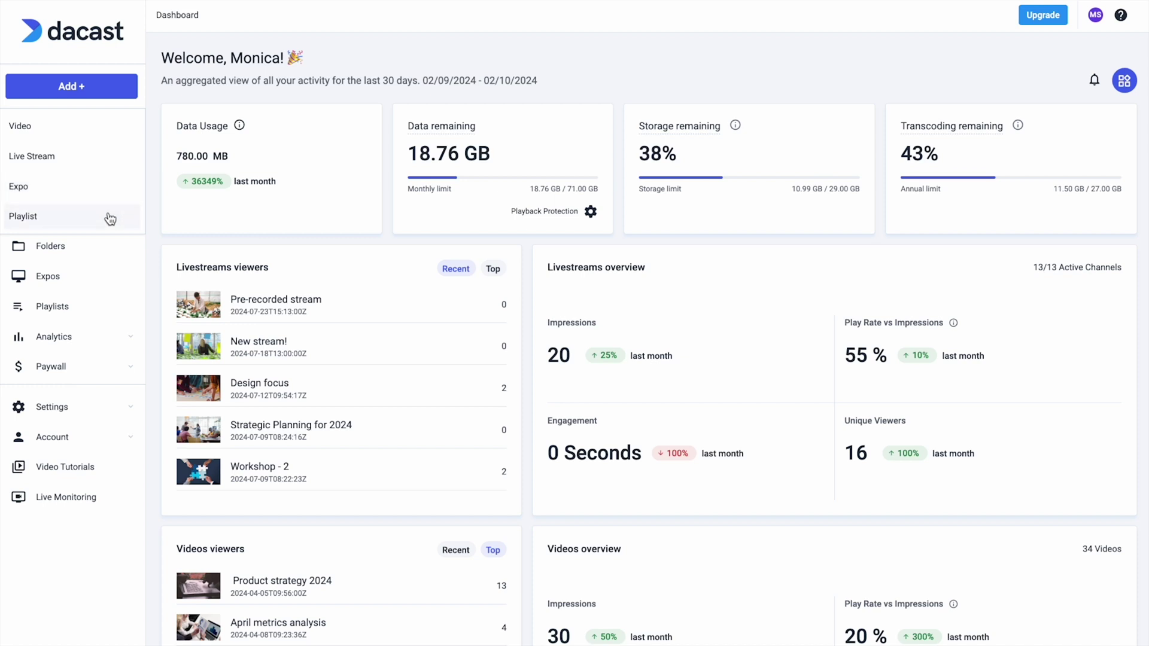
# Start a new Live Stream, compare HLS, Go Live in Dacast and VOD to LIVE, then keep Standard Passthrough Channel
pyautogui.click(107, 154)
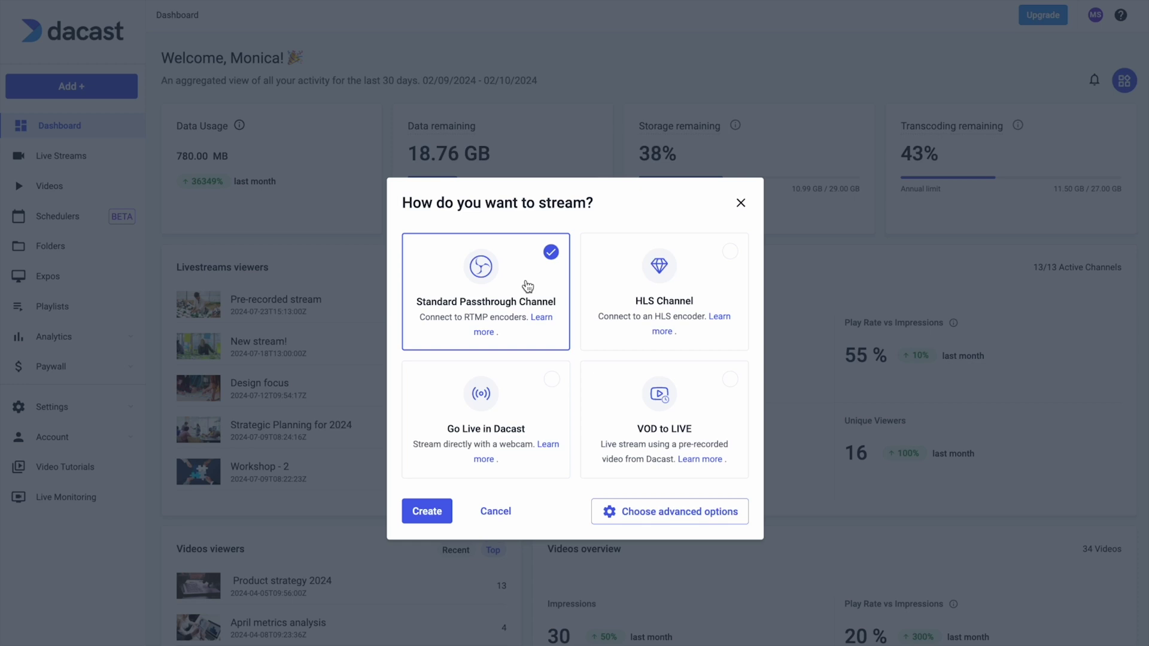
pyautogui.click(603, 279)
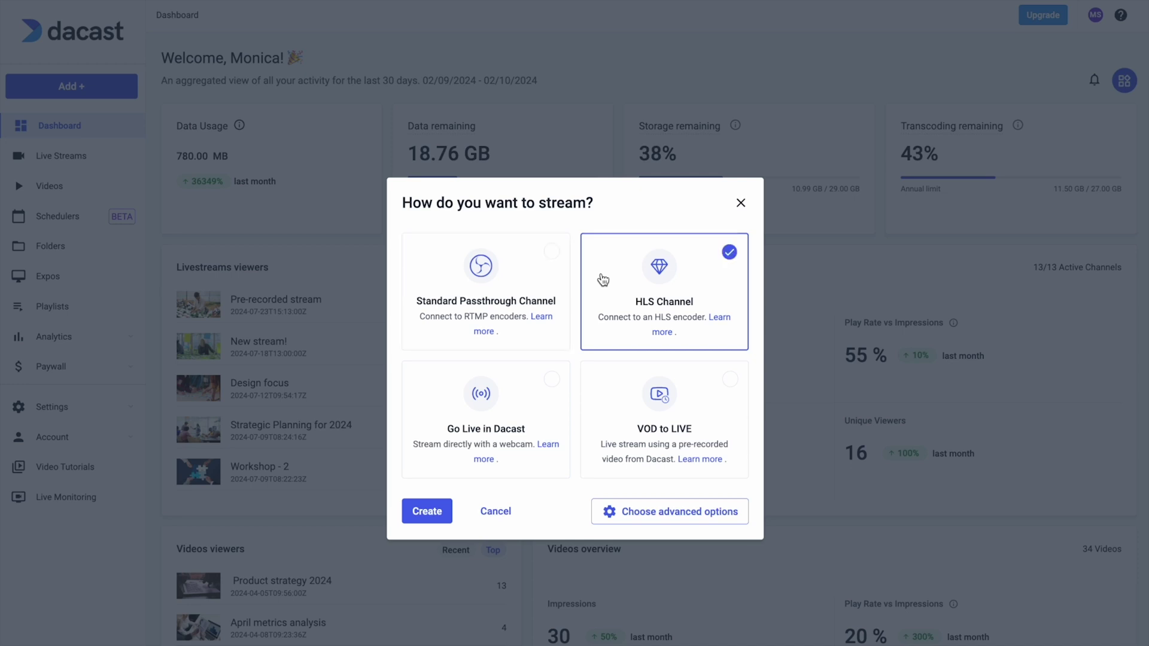
pyautogui.click(526, 409)
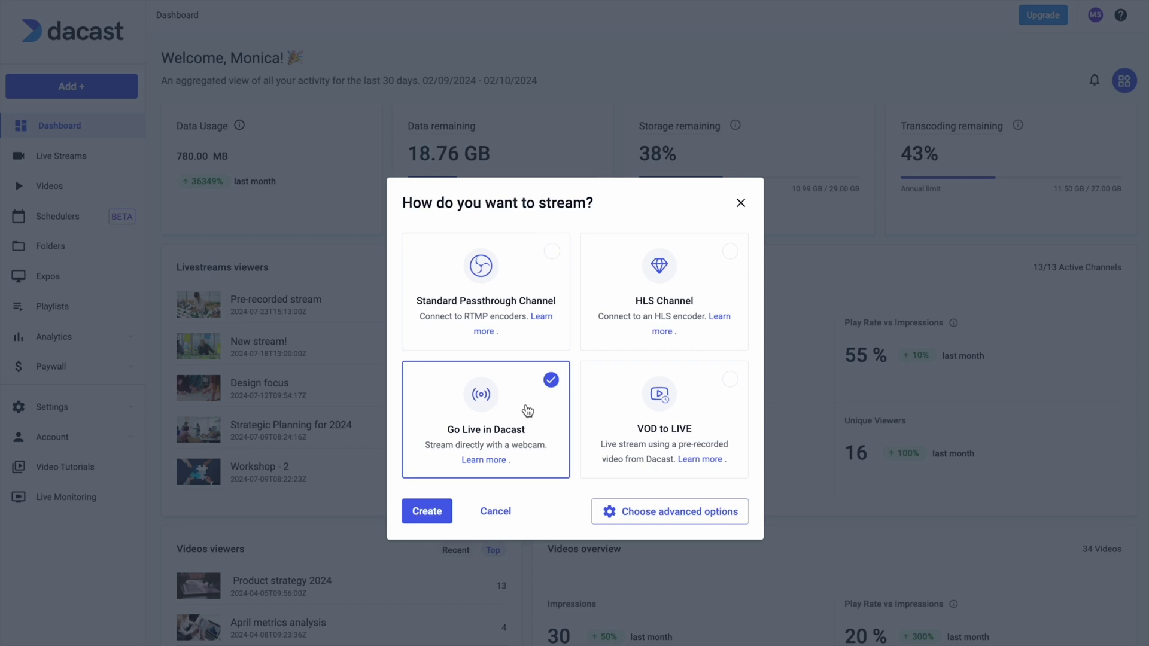
pyautogui.click(606, 405)
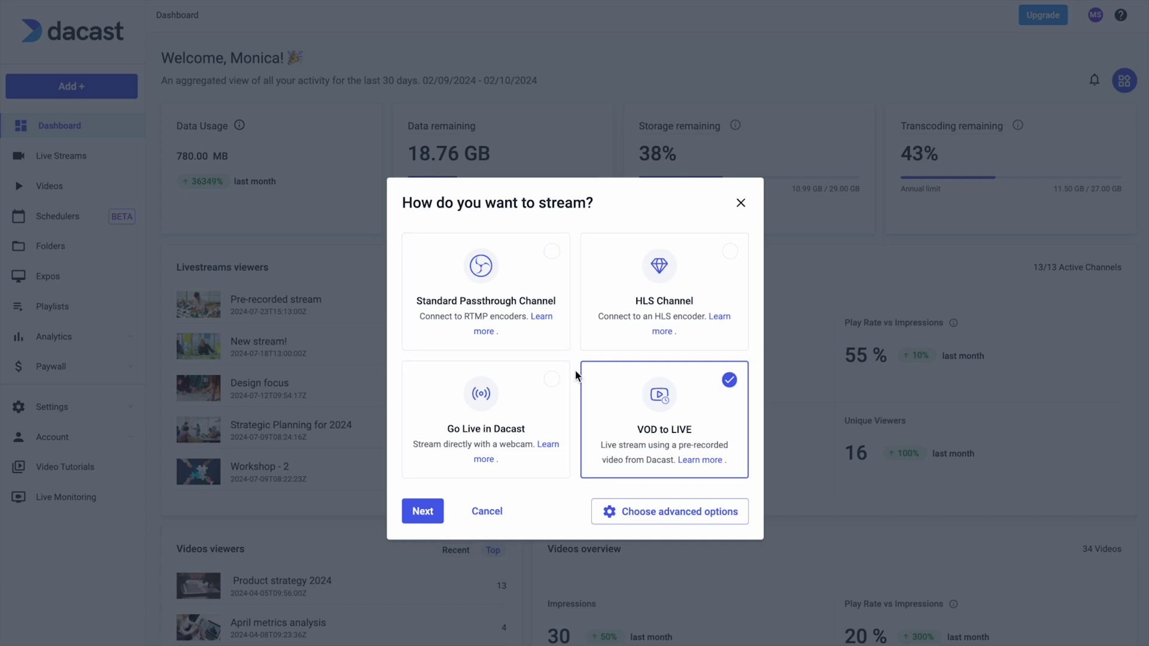
pyautogui.click(547, 339)
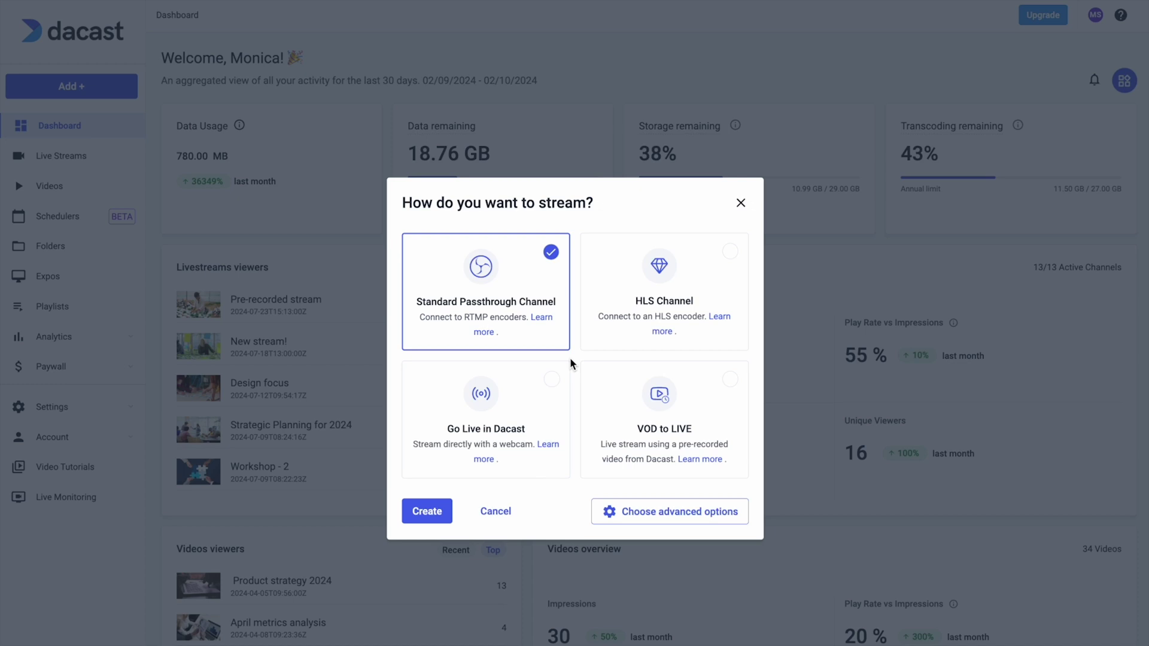
# In advanced options, keep the 1080p stream slot and turn on Rewind (DVR)
pyautogui.click(611, 509)
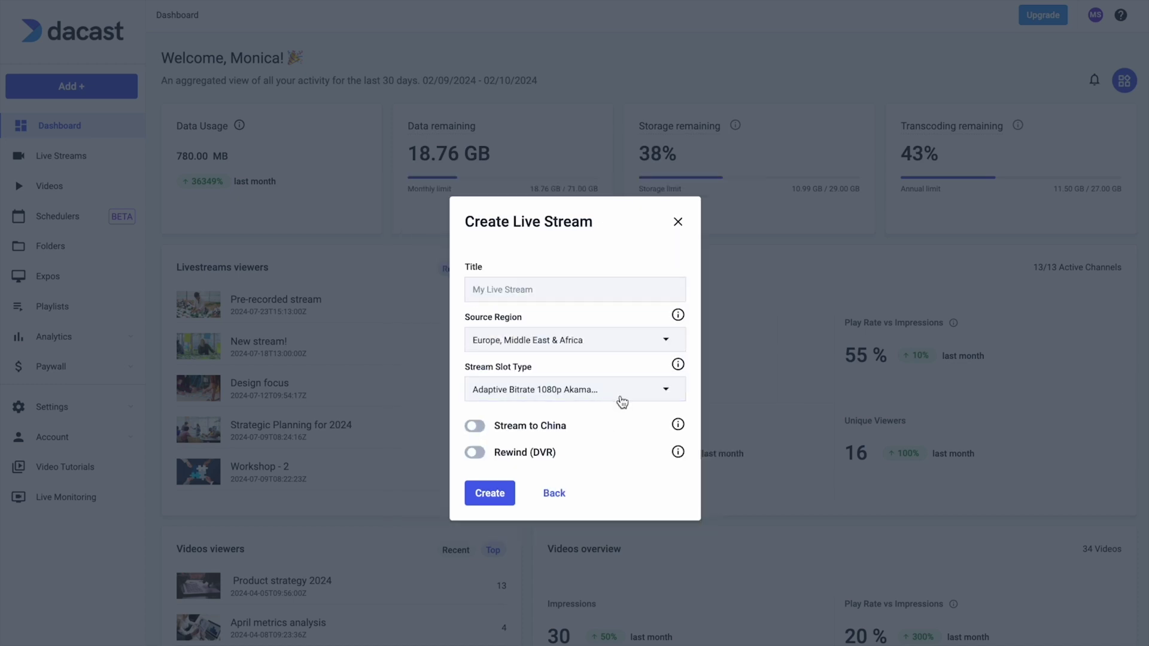
pyautogui.click(623, 402)
pyautogui.scroll(-1, 622, 506)
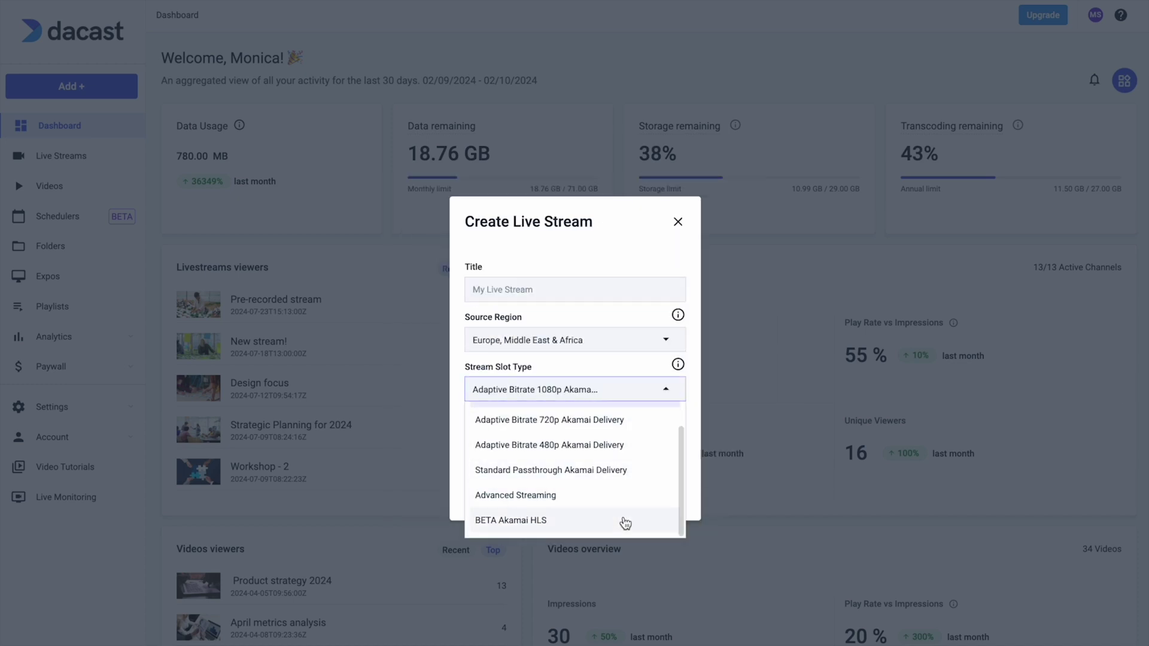
pyautogui.scroll(2, 620, 467)
pyautogui.click(629, 393)
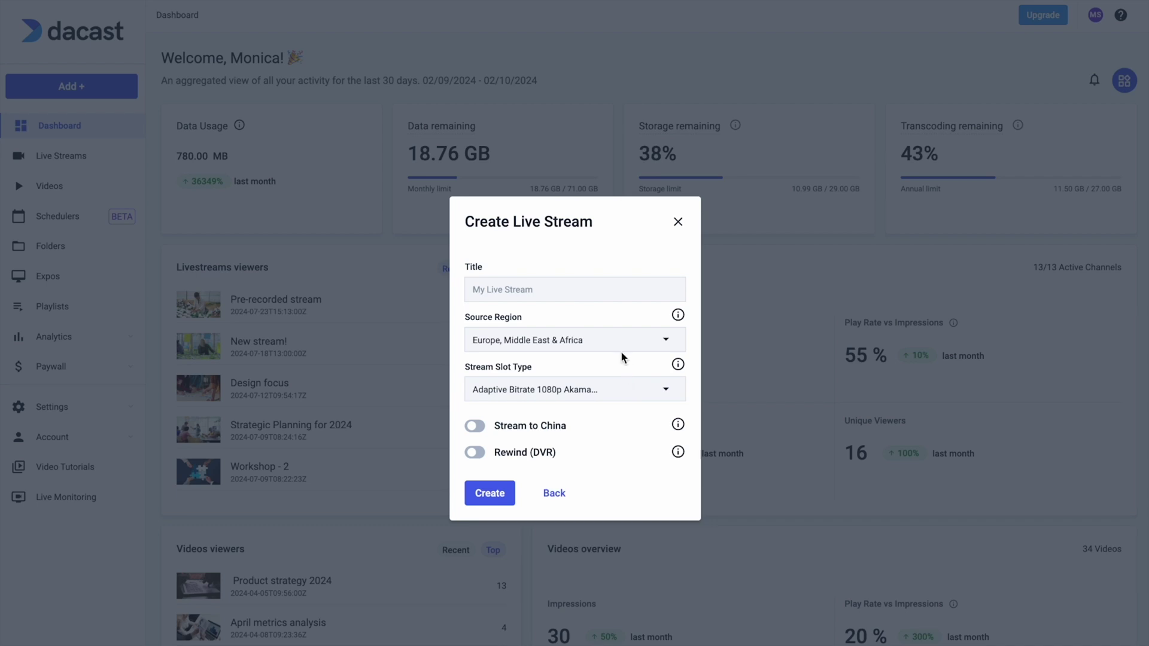
pyautogui.click(475, 452)
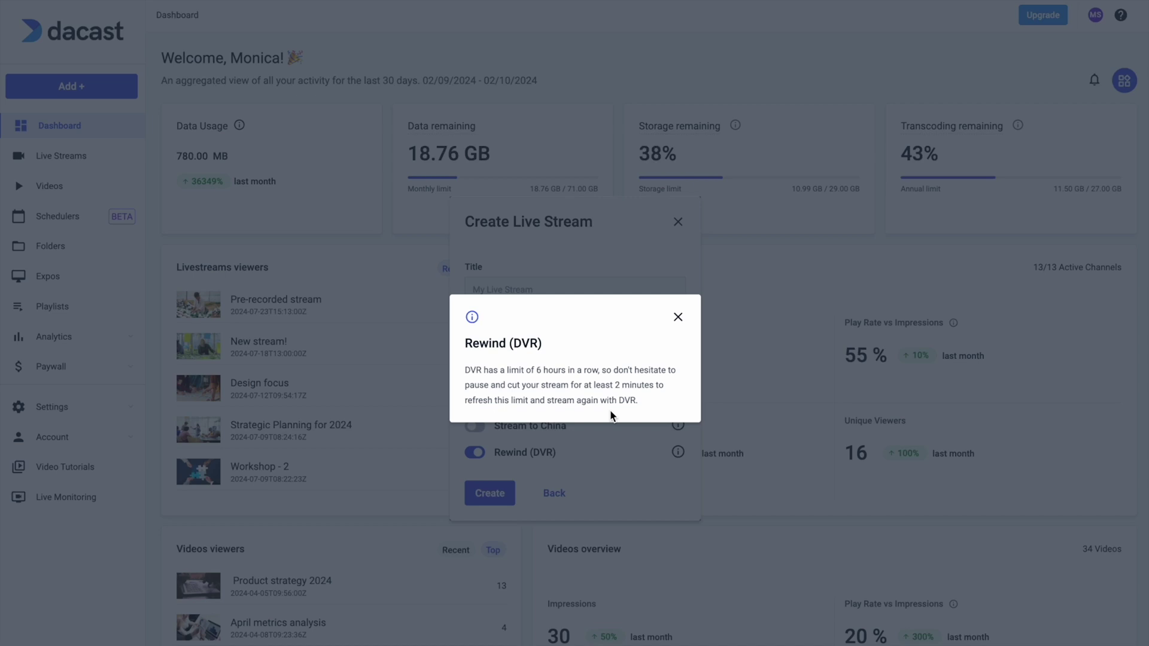
pyautogui.click(678, 317)
# Title the stream 'Live Stream - Episode' and create it
pyautogui.click(530, 292)
pyautogui.write('Live Stream ')
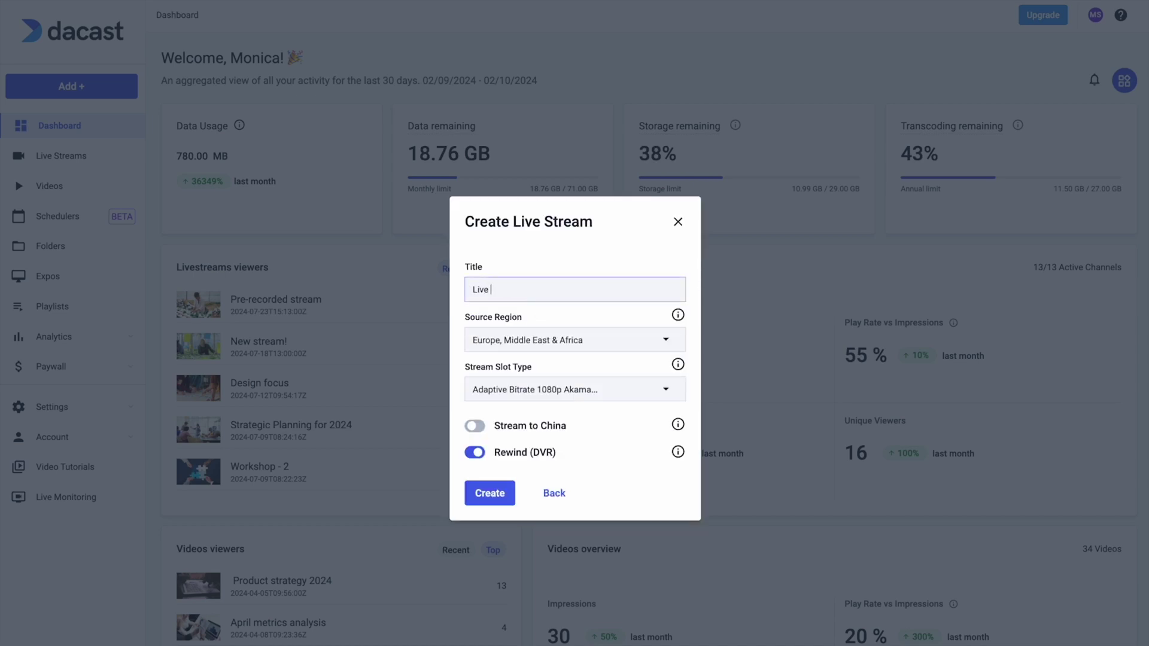
pyautogui.write('- Episode')
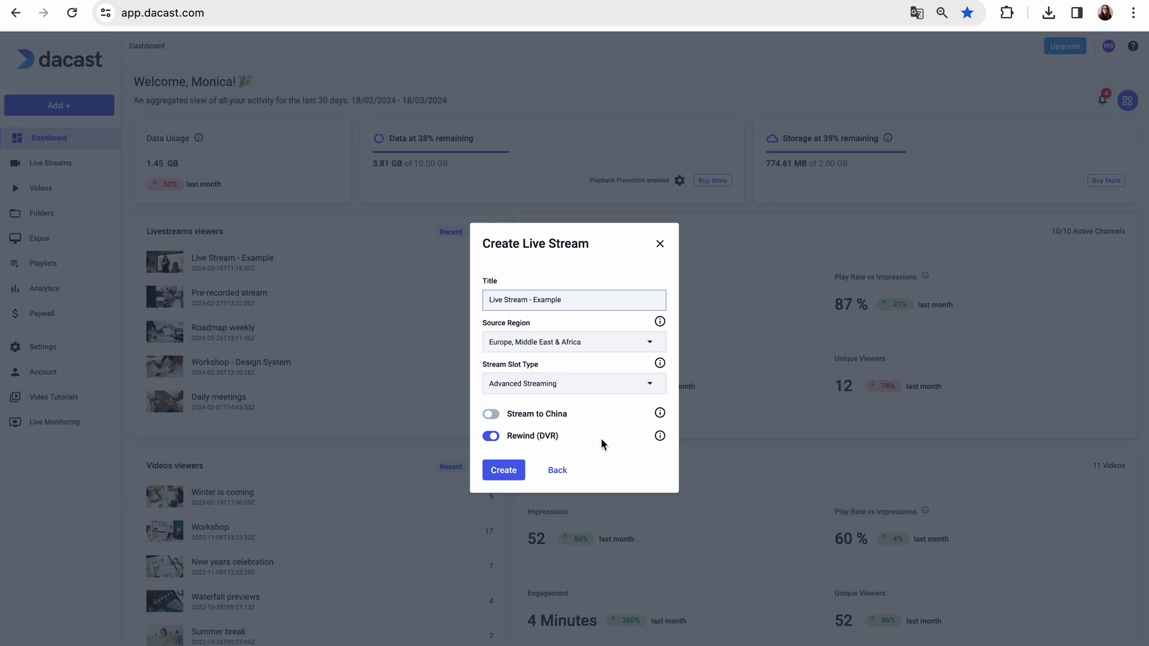
pyautogui.click(502, 470)
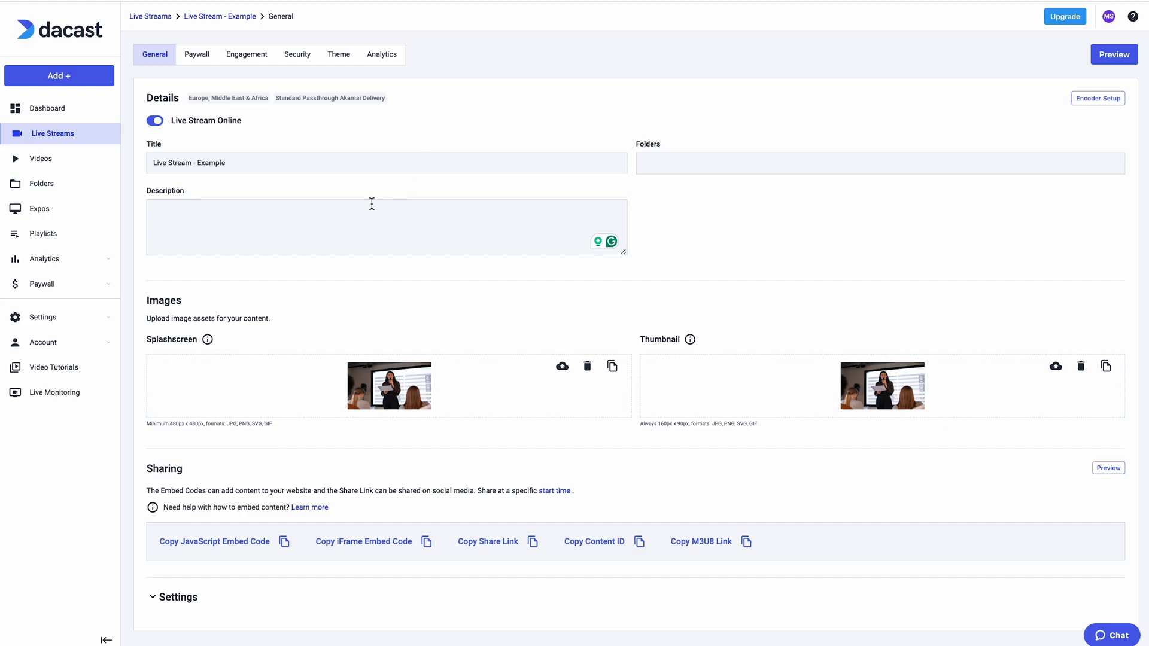
# Add the description 'This is an example.' and assign the stream to a new folder named 'new folder'
pyautogui.click(324, 214)
pyautogui.write('This is an example.')
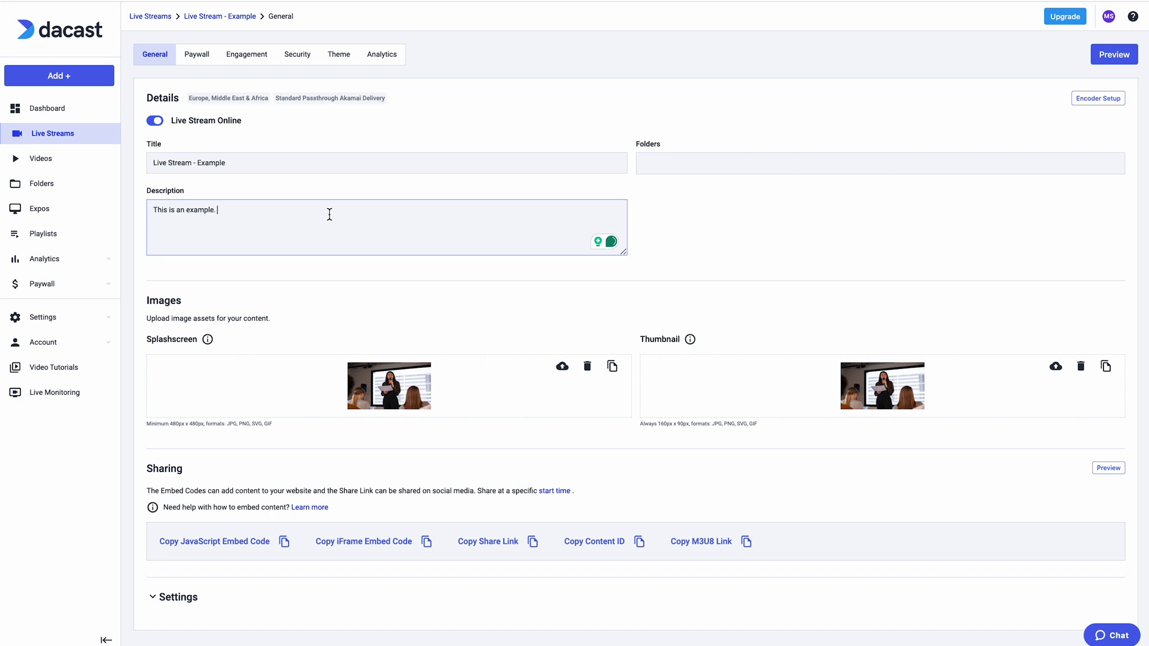
pyautogui.click(691, 159)
pyautogui.write('new fold')
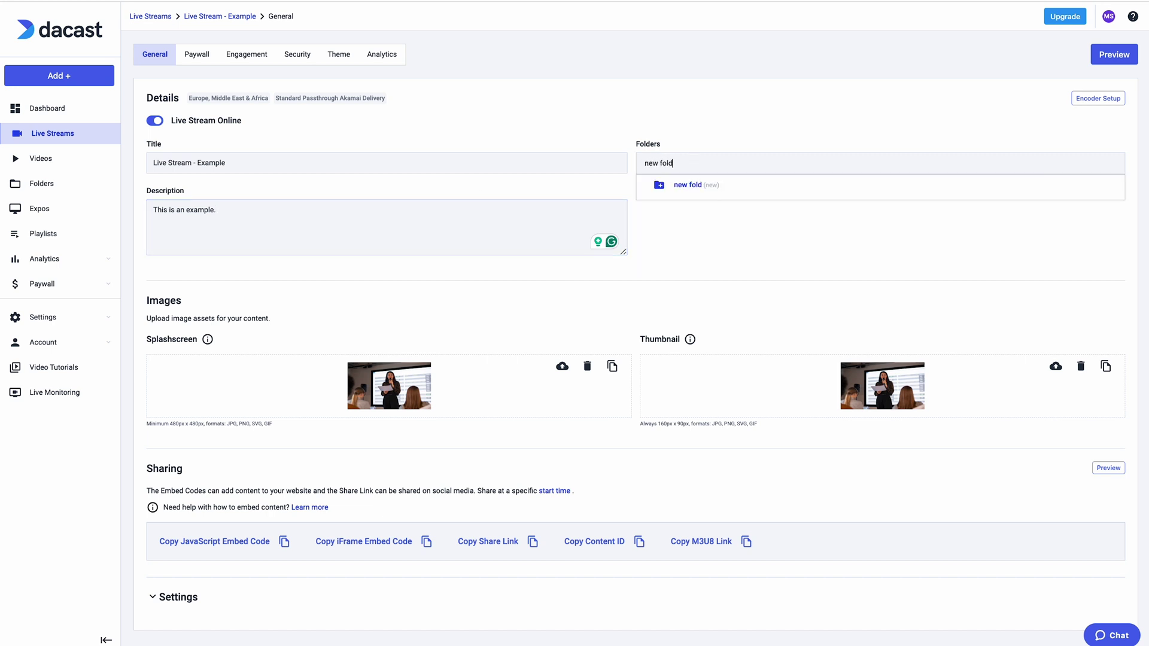
pyautogui.write('er')
pyautogui.press('Return')
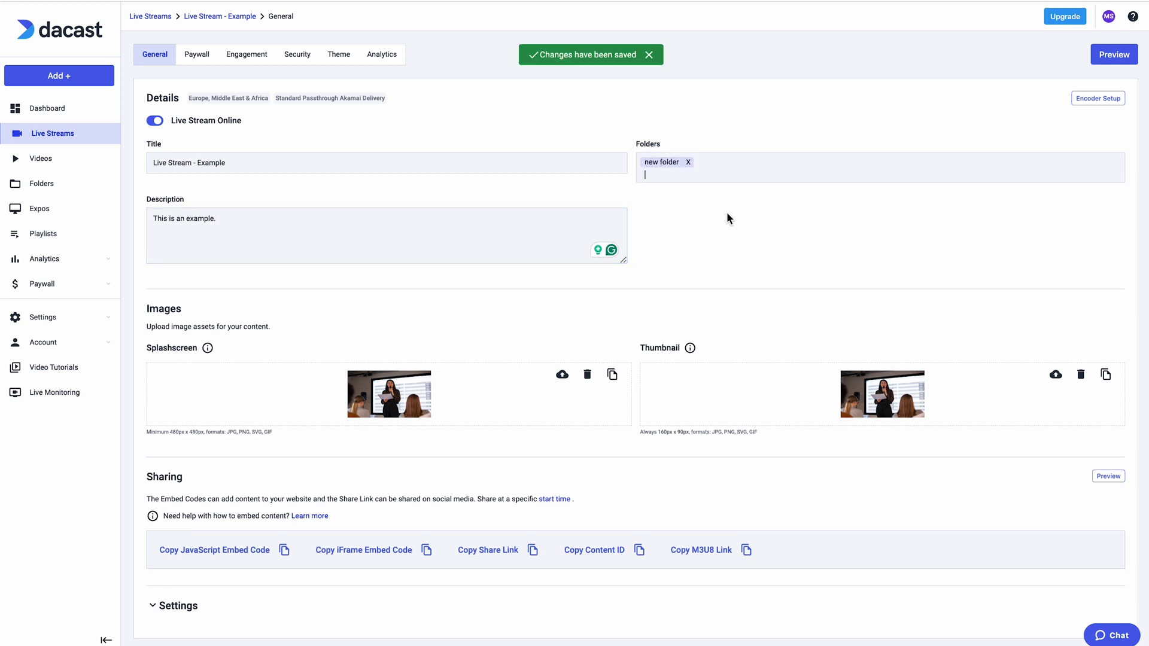
# Upload male-business-executive-giving-speech.jpg as splashscreen and the smiling audience photo as thumbnail
pyautogui.click(563, 376)
pyautogui.click(291, 133)
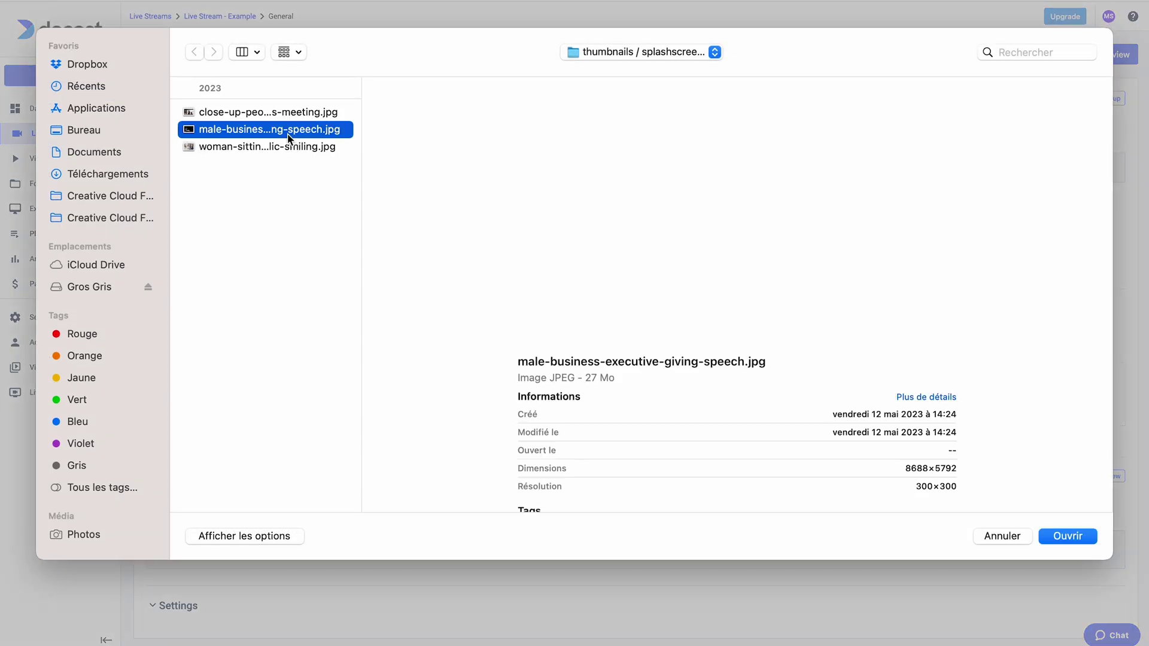
pyautogui.click(1086, 539)
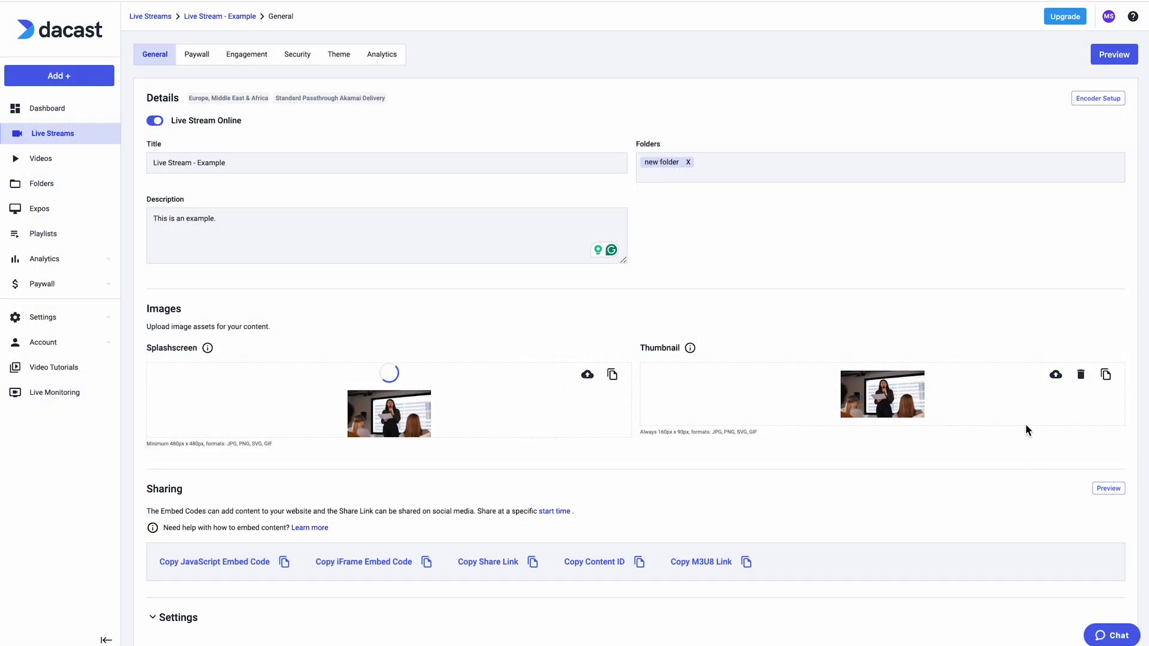
pyautogui.click(1055, 375)
pyautogui.click(277, 147)
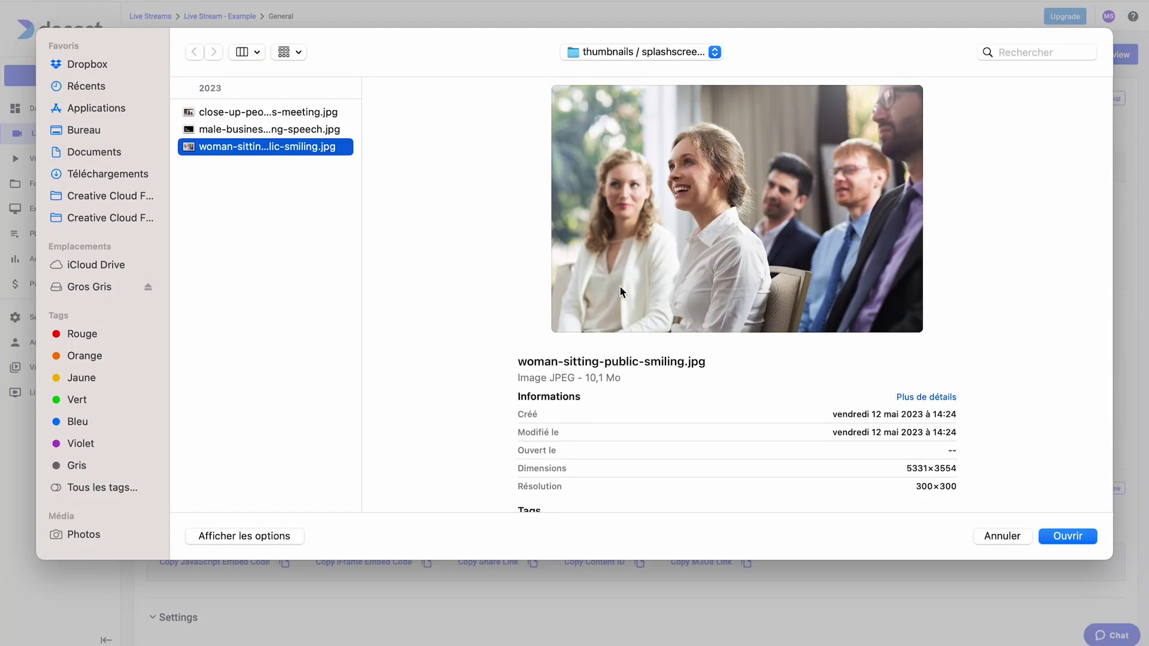
pyautogui.click(1067, 536)
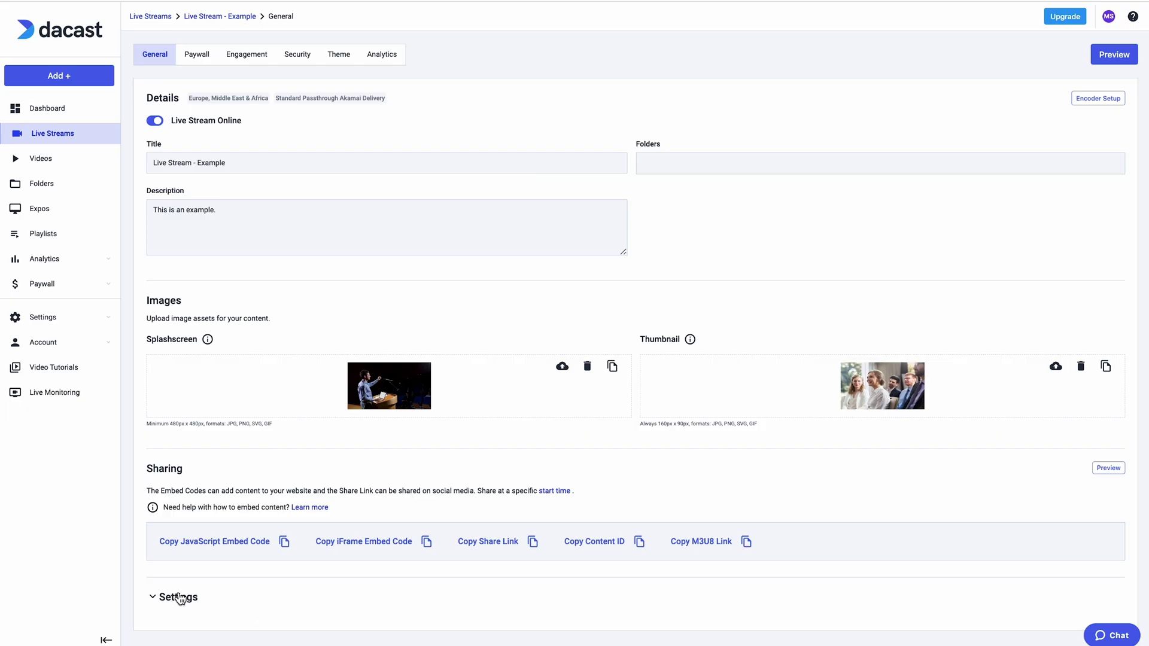
# In Settings, enable Live Stream Recording, Live Stream Start Countdown and 360VR
pyautogui.click(179, 597)
pyautogui.scroll(-3, 179, 592)
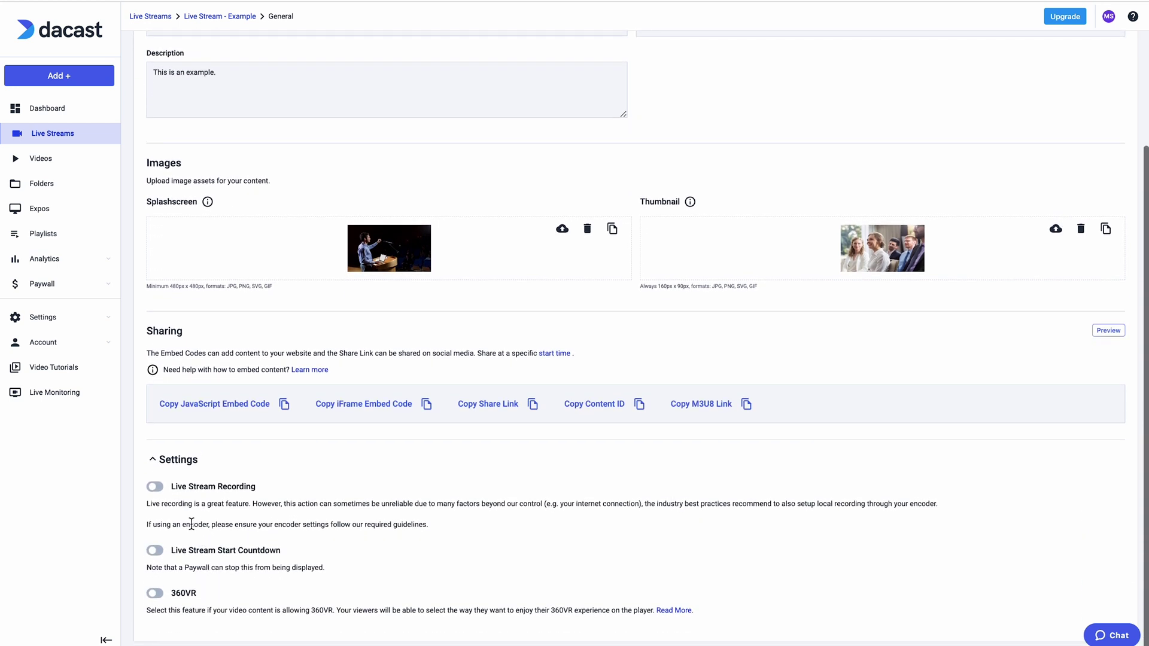
pyautogui.click(155, 487)
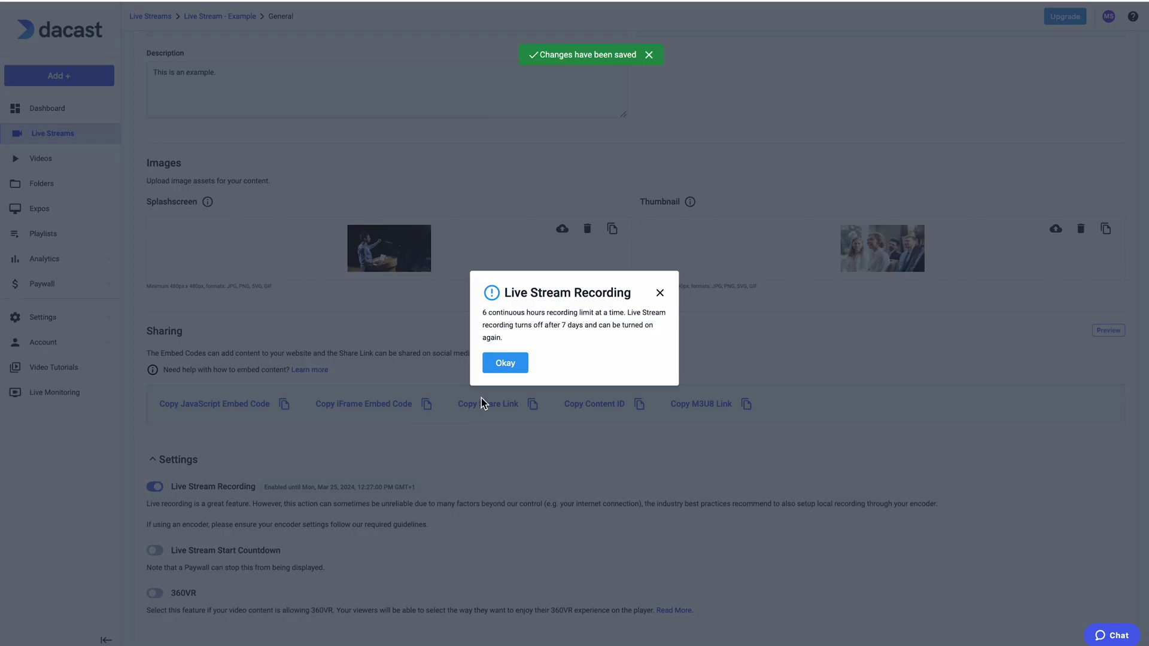
pyautogui.click(508, 362)
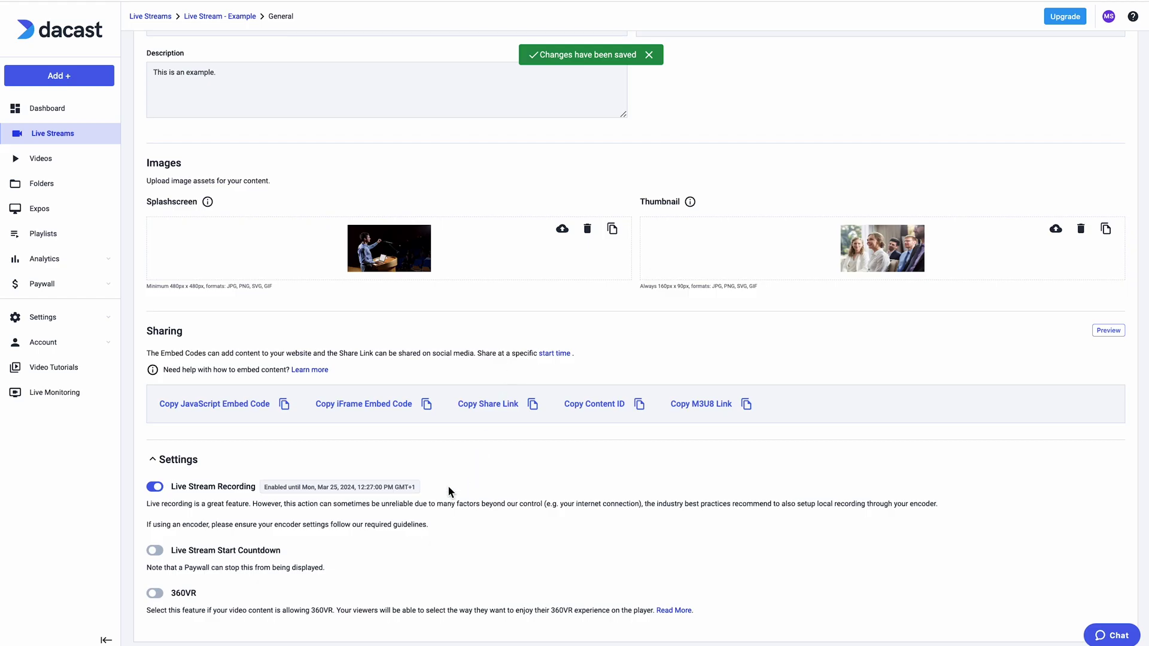
pyautogui.click(155, 552)
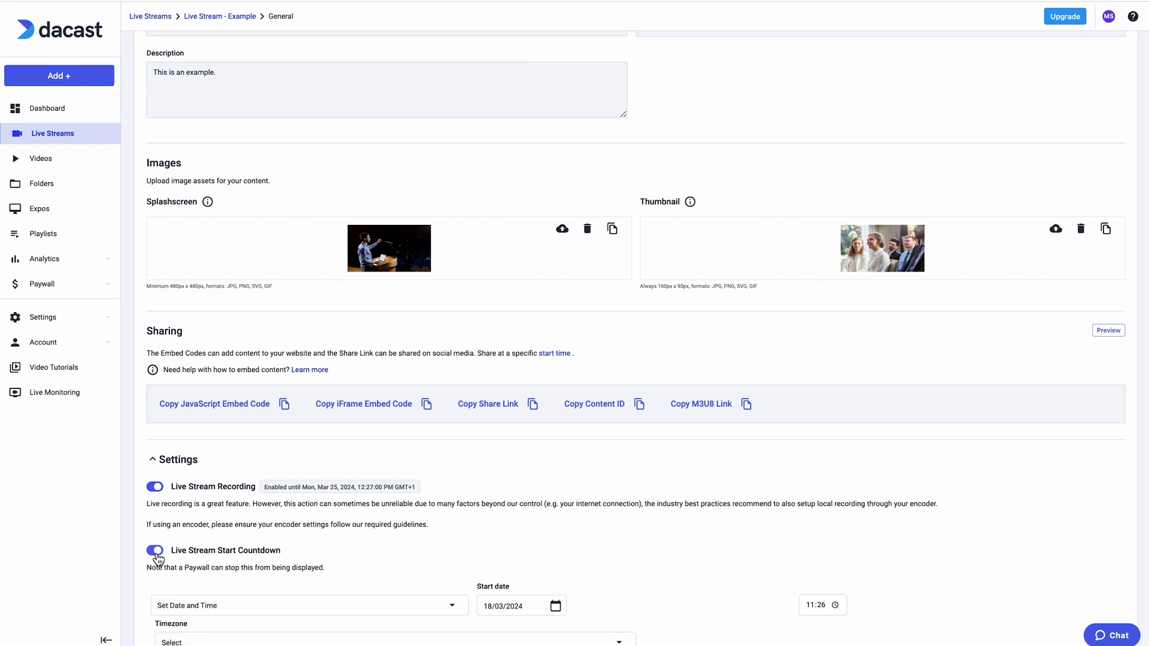
pyautogui.click(155, 551)
pyautogui.scroll(-1, 197, 538)
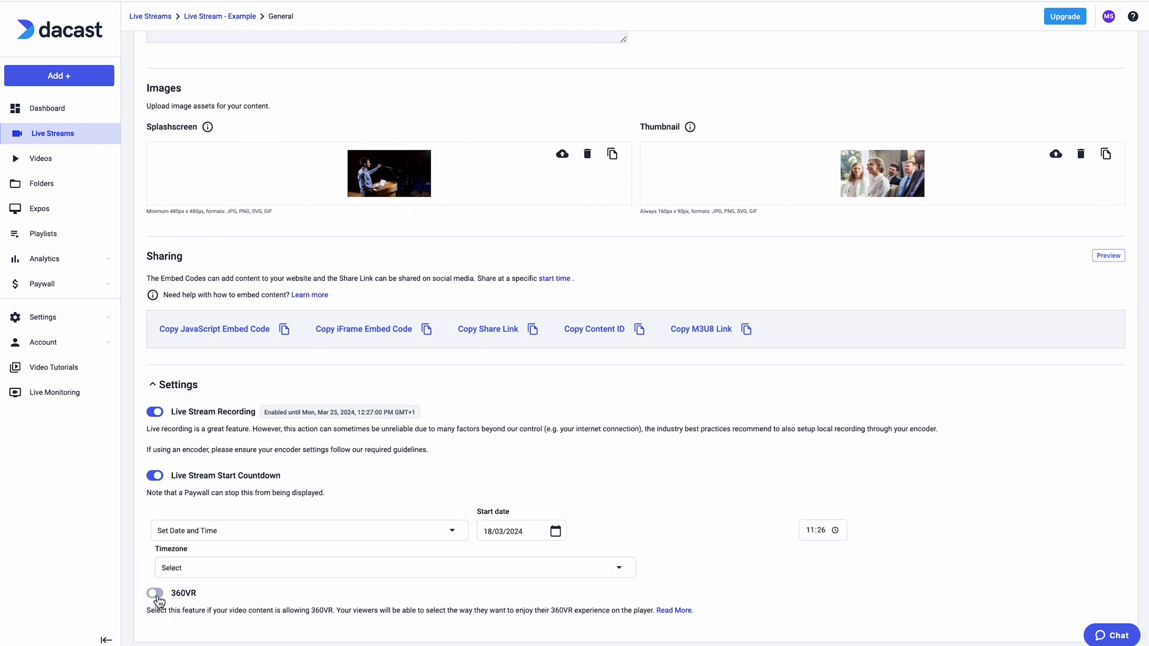
pyautogui.click(157, 595)
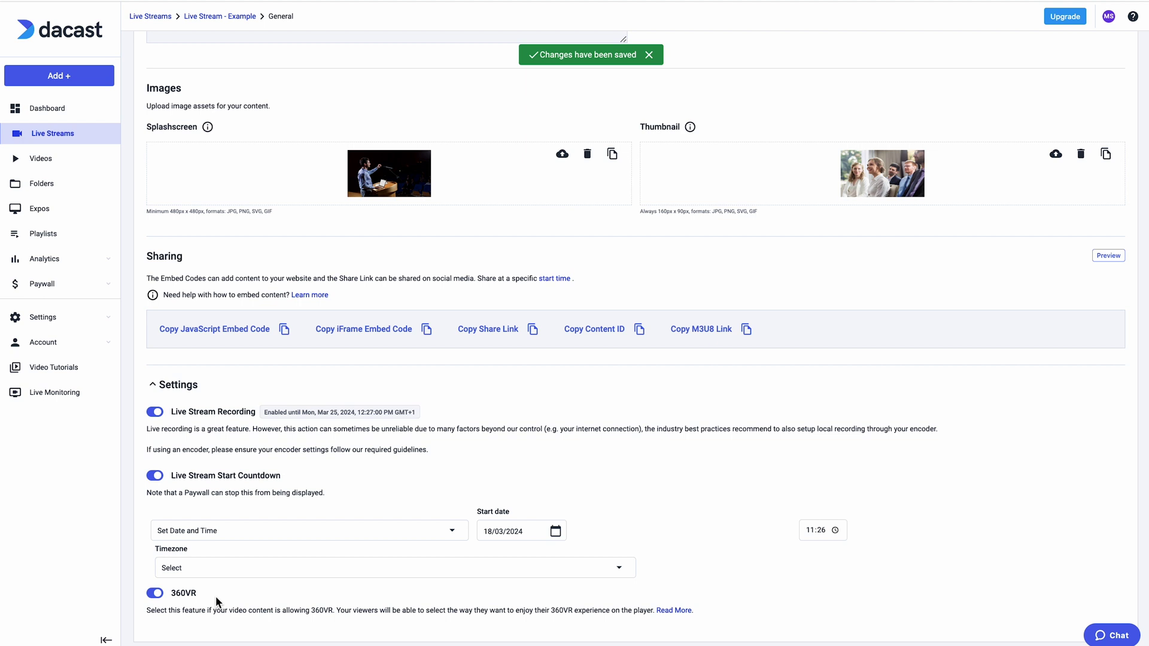
pyautogui.scroll(3, 223, 304)
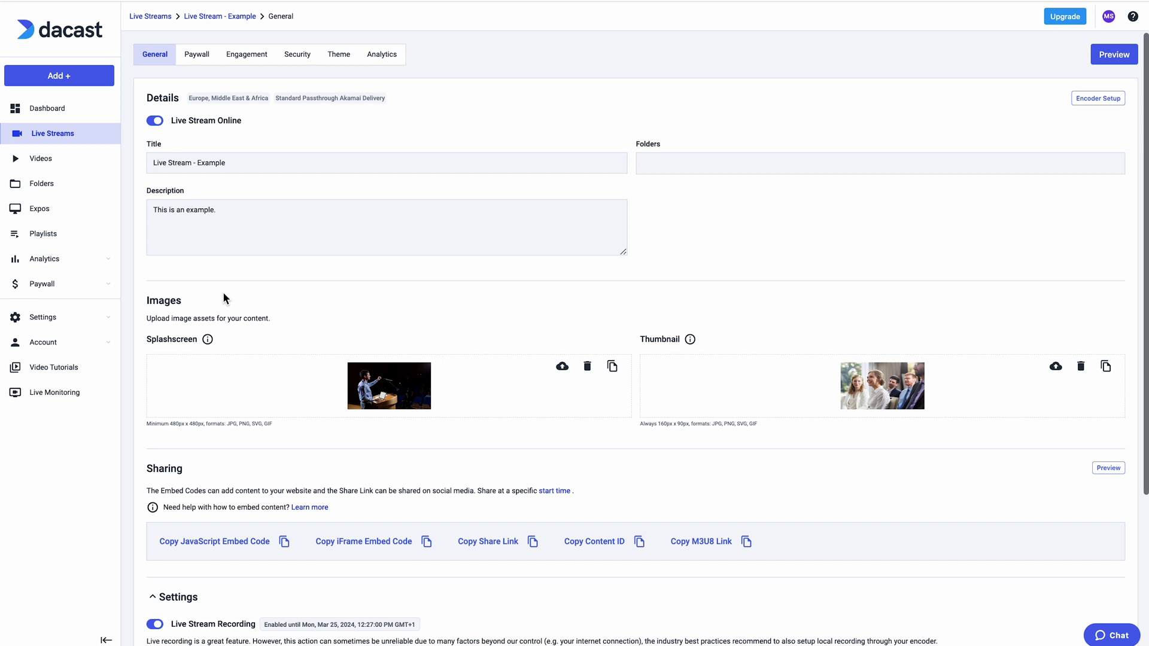
# Enable the paywall on the Paywall tab, then review the Engagement settings
pyautogui.click(207, 56)
pyautogui.click(157, 121)
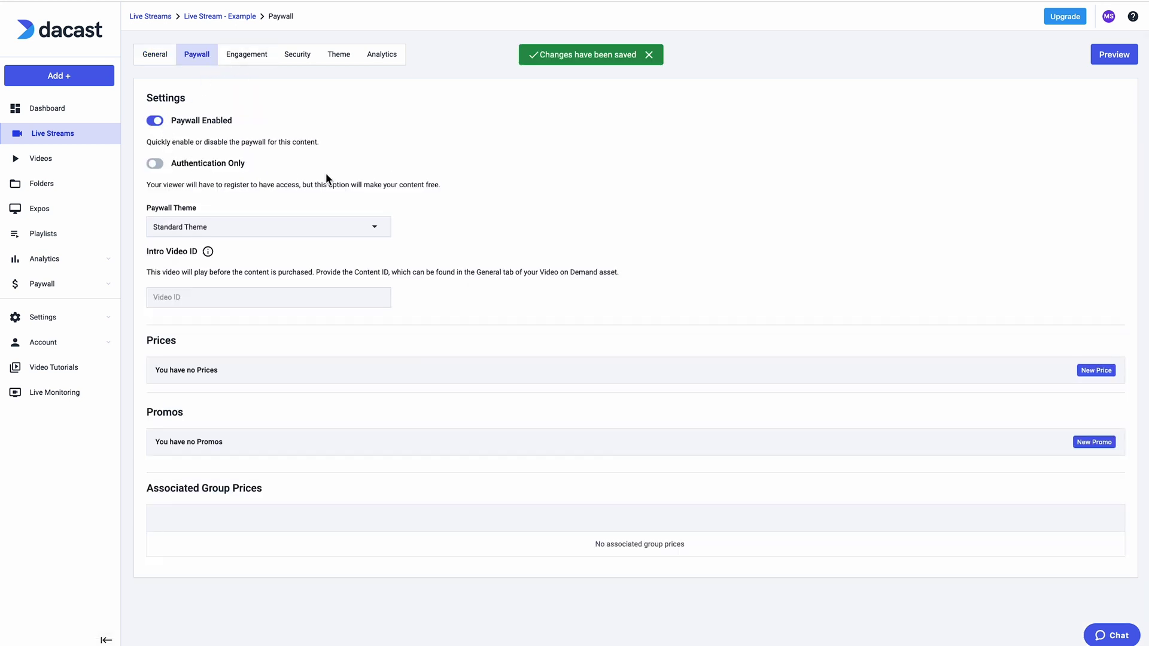
pyautogui.click(264, 61)
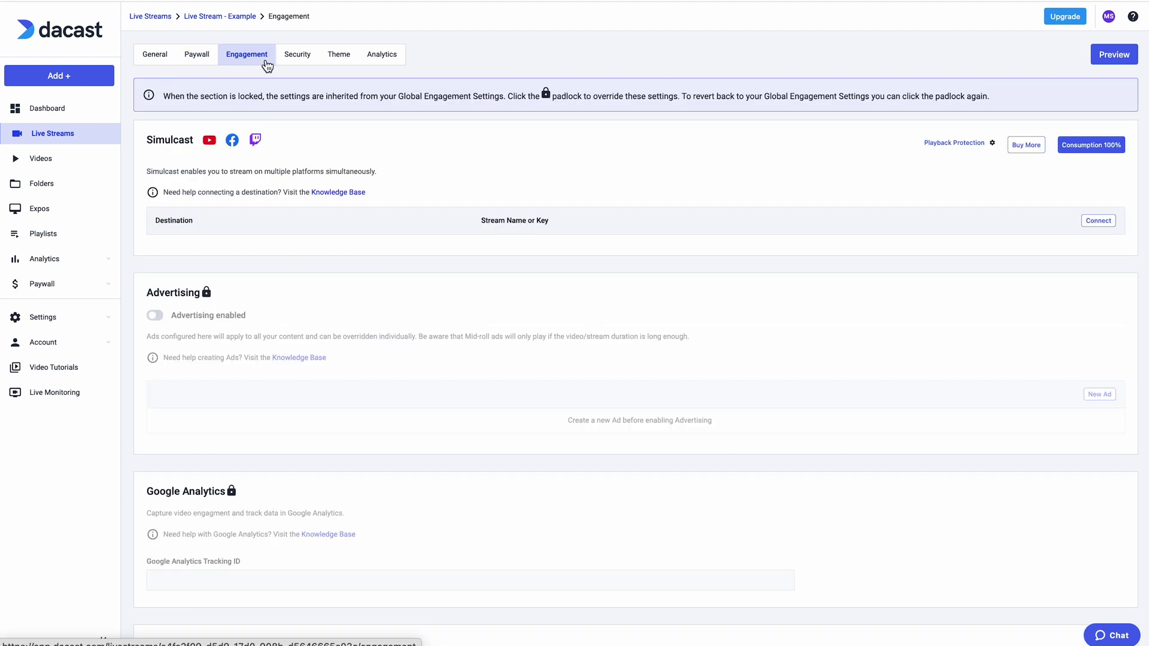
pyautogui.scroll(-2, 419, 287)
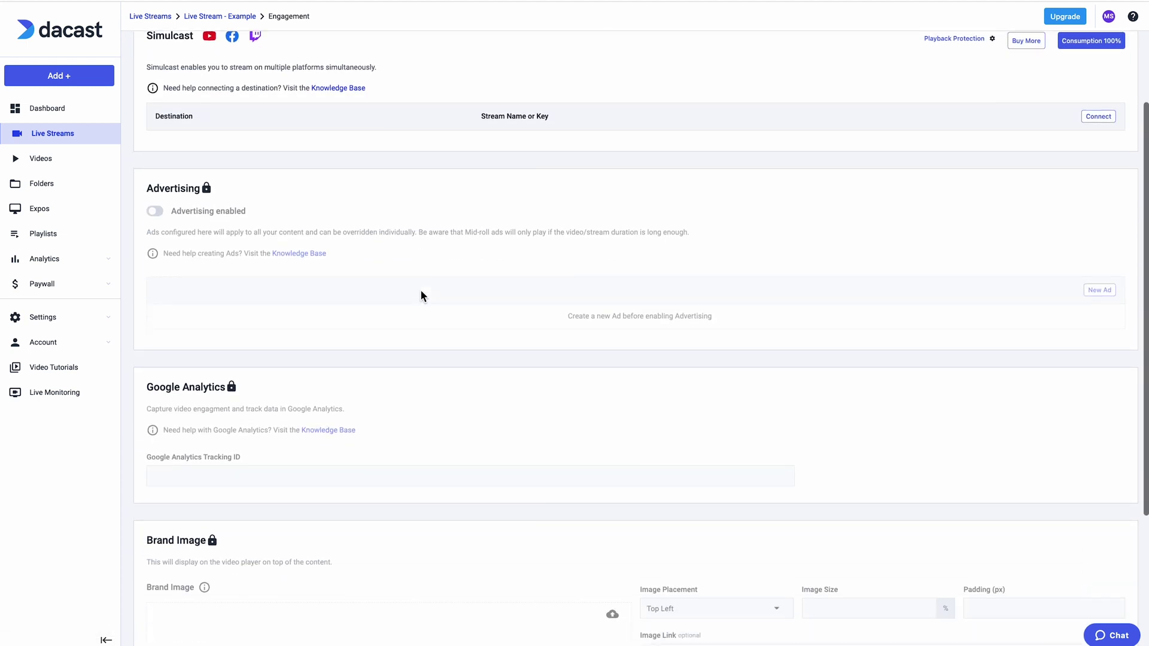
pyautogui.scroll(-4, 420, 289)
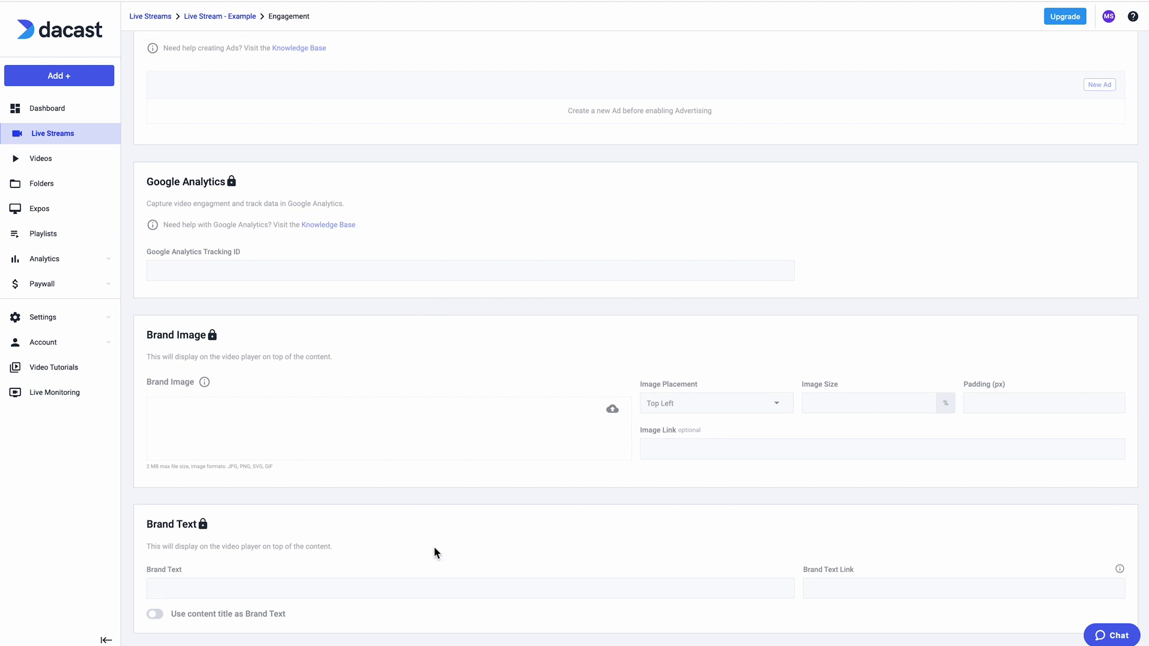
pyautogui.scroll(6, 433, 546)
# Unlock the stream's own Security settings, confirming the override of global settings
pyautogui.click(307, 61)
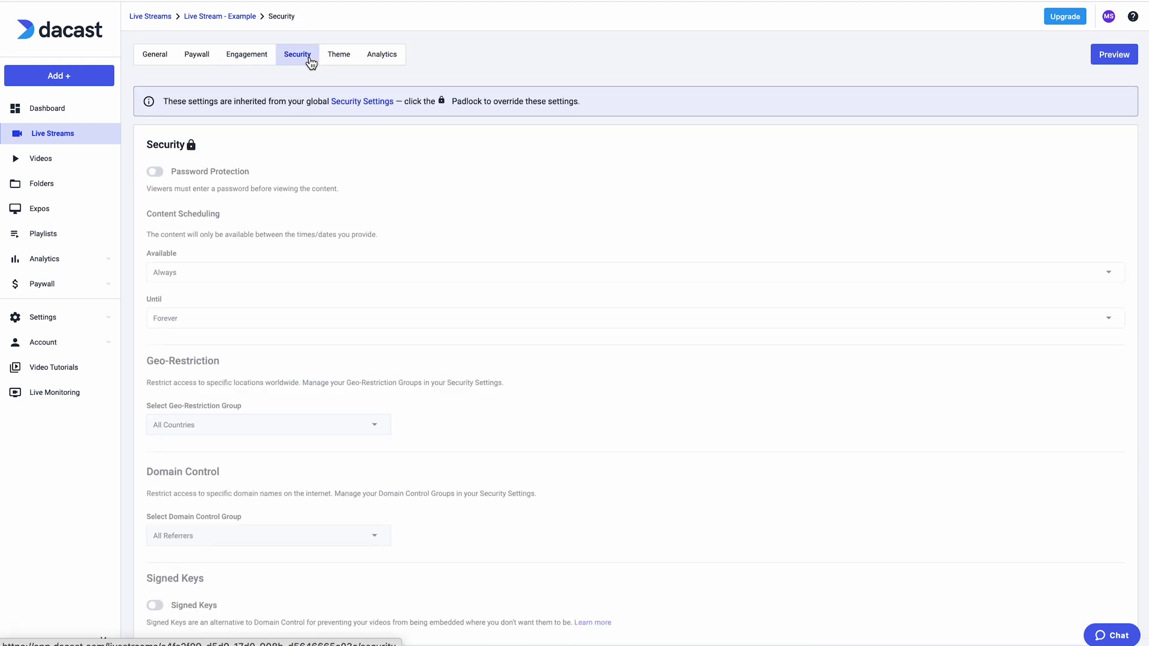
pyautogui.click(190, 145)
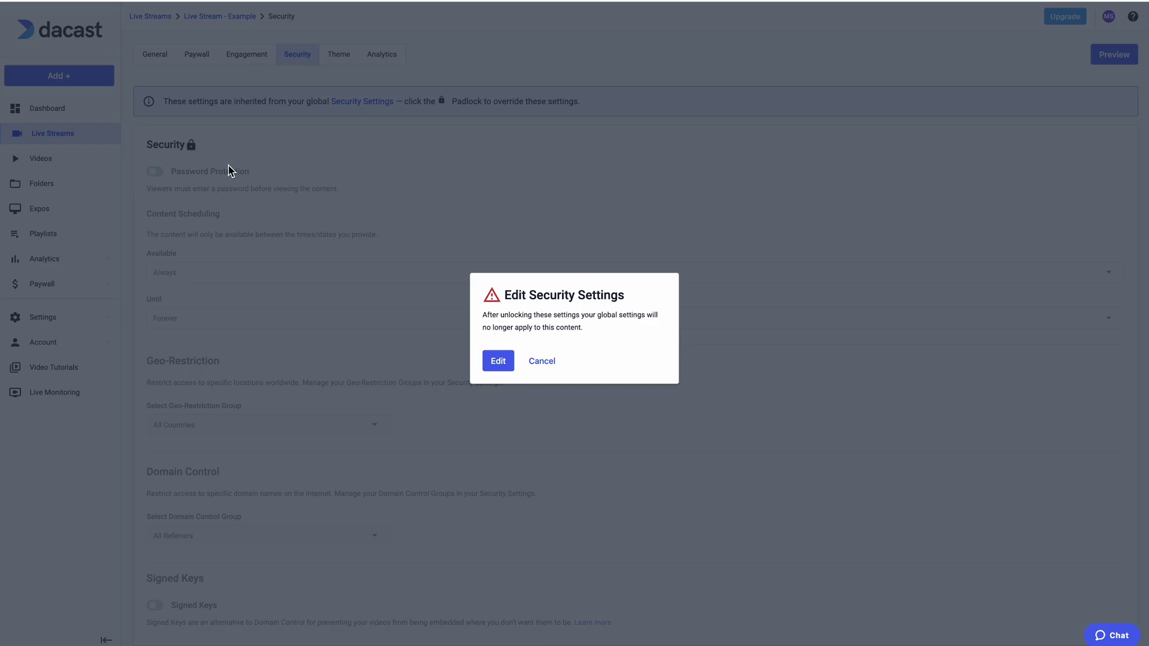
pyautogui.click(501, 366)
# Set the player theme to Custom Theme and look over its options
pyautogui.click(339, 55)
pyautogui.click(341, 149)
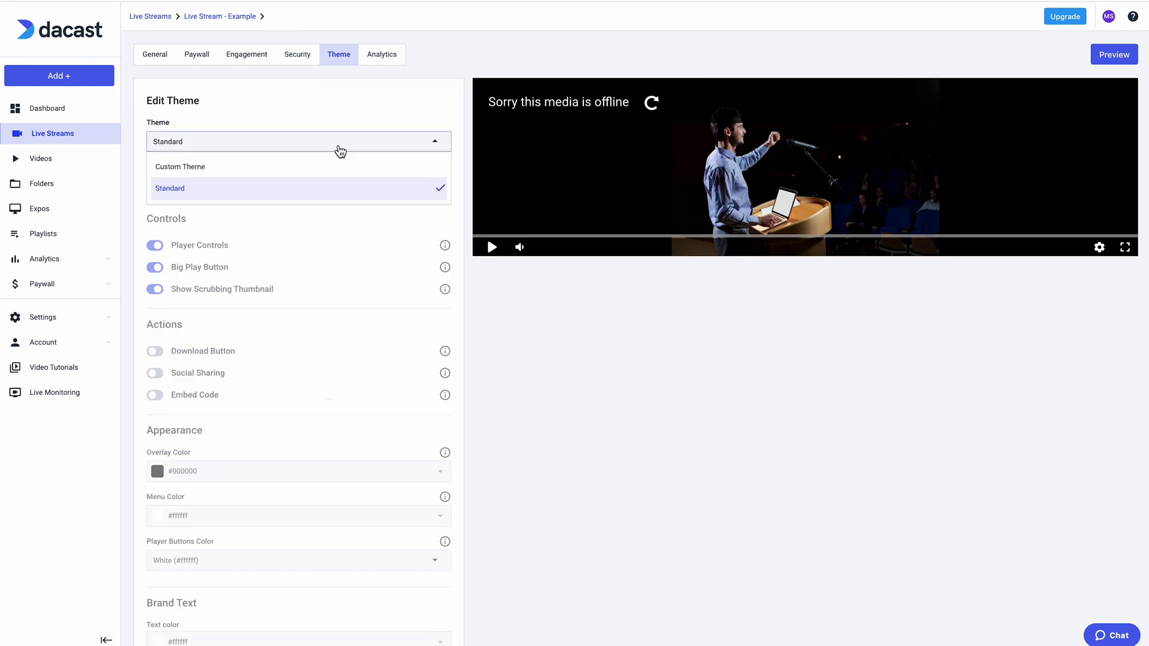
pyautogui.click(334, 167)
pyautogui.scroll(-9, 353, 275)
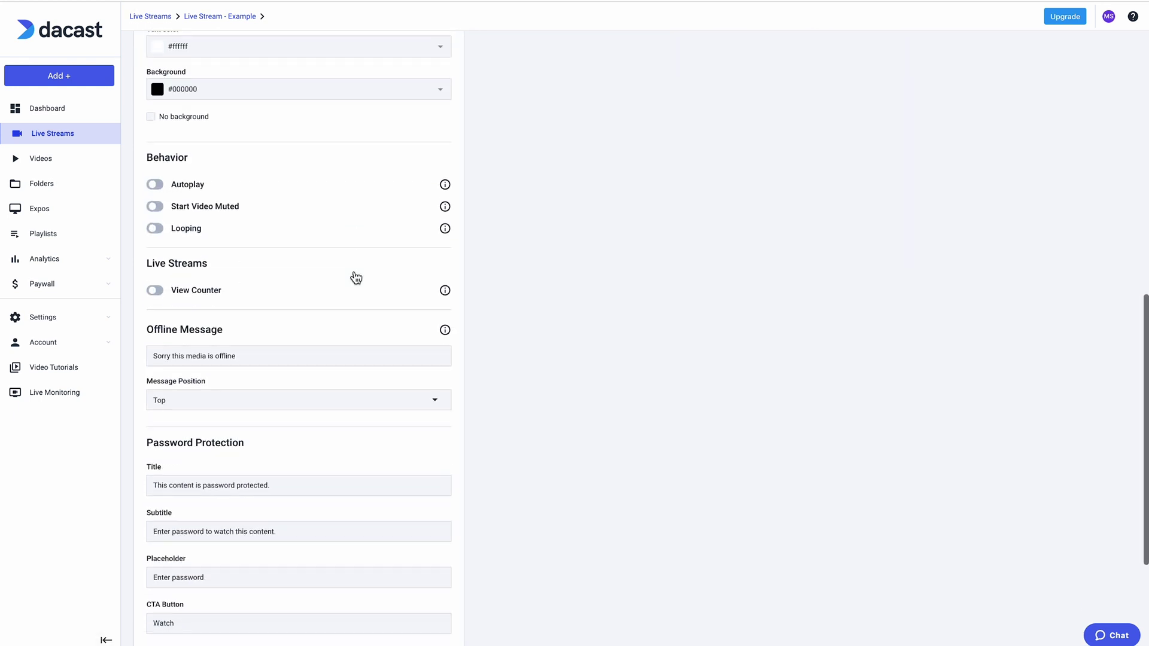
pyautogui.scroll(-1, 355, 299)
pyautogui.scroll(-2, 347, 371)
pyautogui.scroll(10, 347, 371)
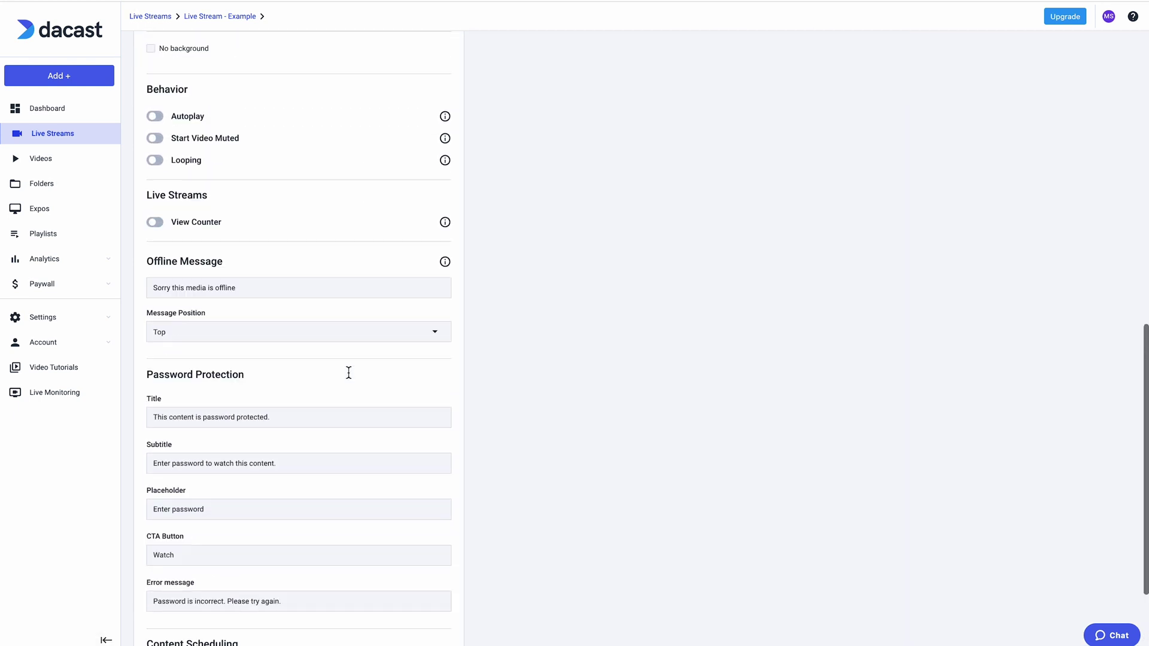
# Show the stream's Analytics and open the Audience report-type list
pyautogui.click(377, 57)
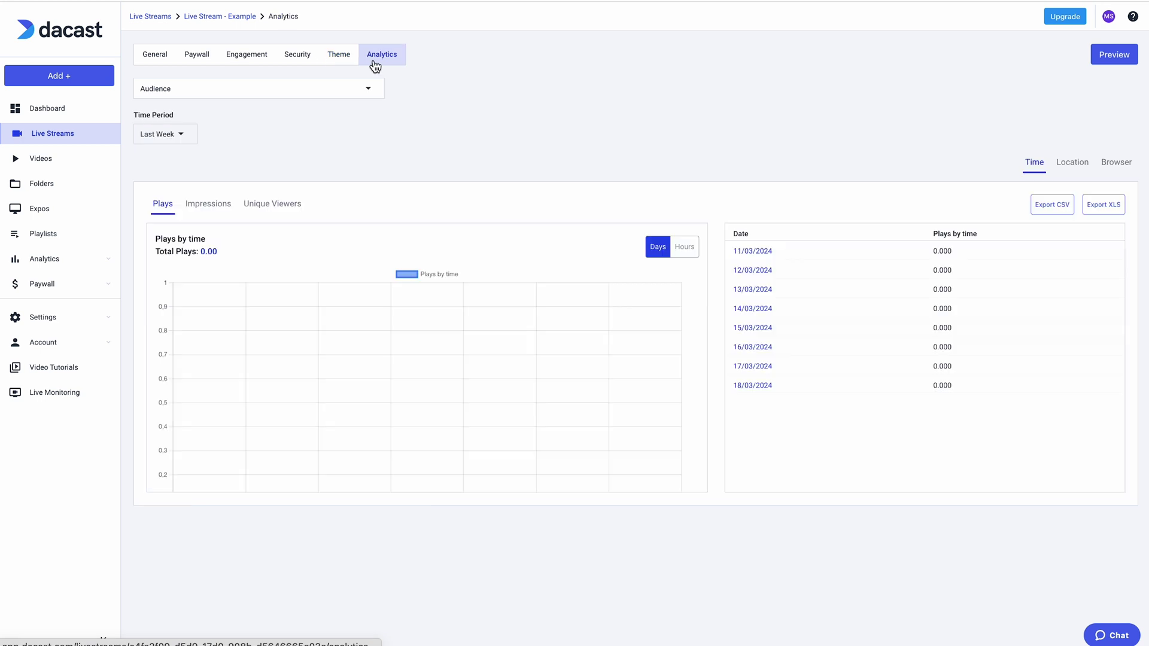
pyautogui.click(362, 96)
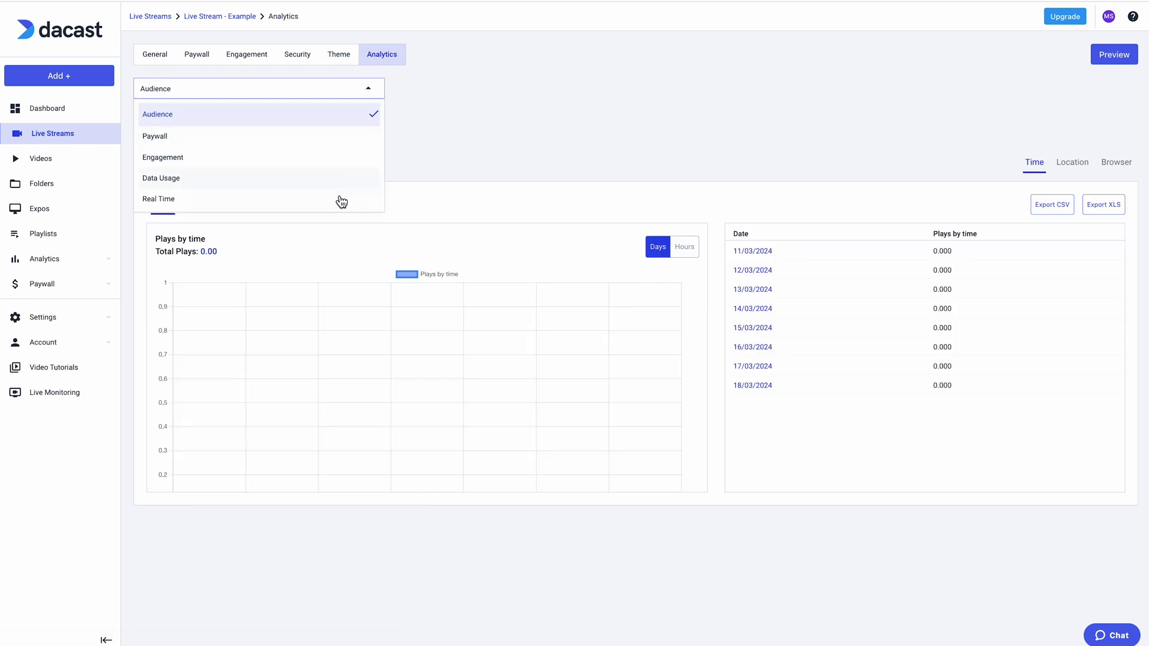